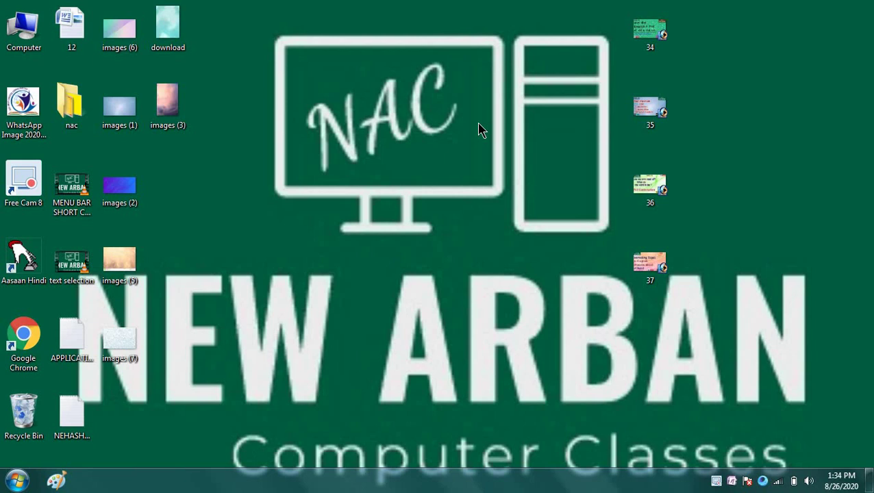
# Step: Create a 'New Microsoft Office Word Document' file on the desktop and open it in Word
pyautogui.rightClick(538, 131)
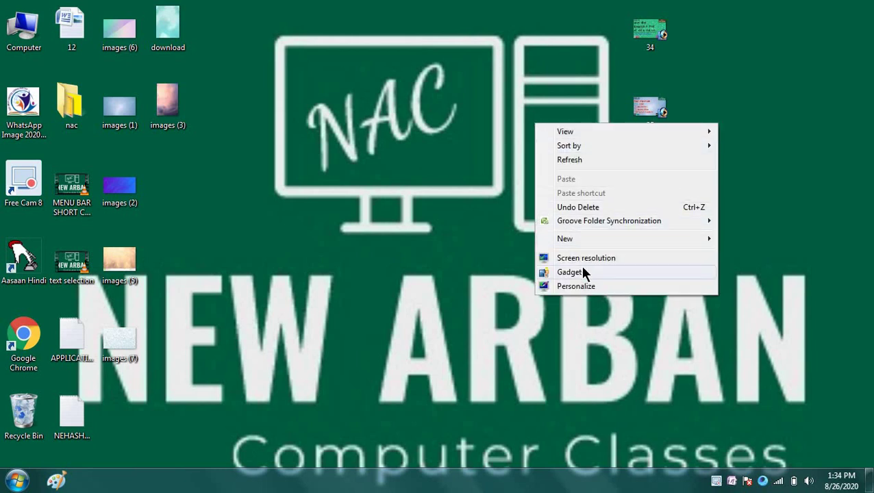
pyautogui.moveTo(574, 239)
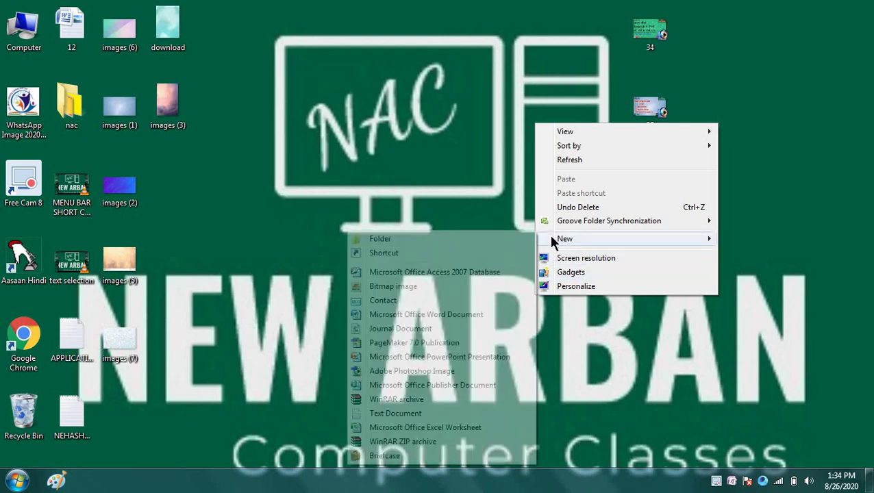
pyautogui.click(464, 322)
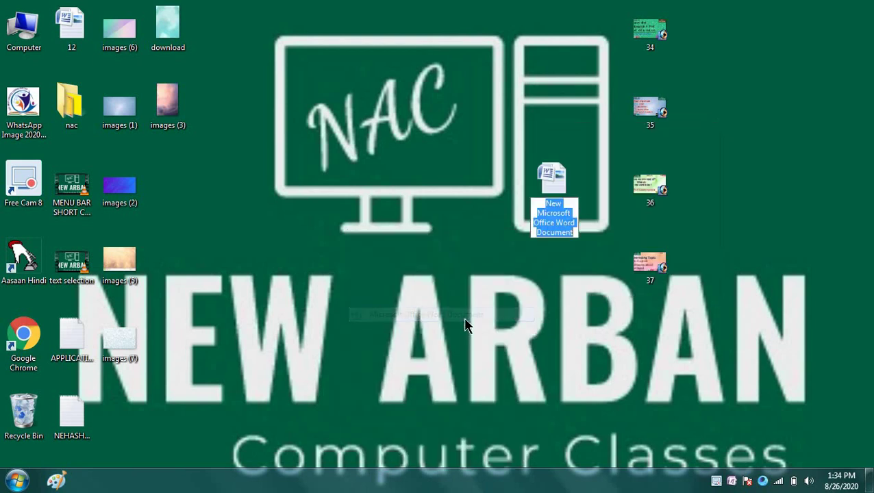
pyautogui.rightClick(540, 187)
pyautogui.click(552, 194)
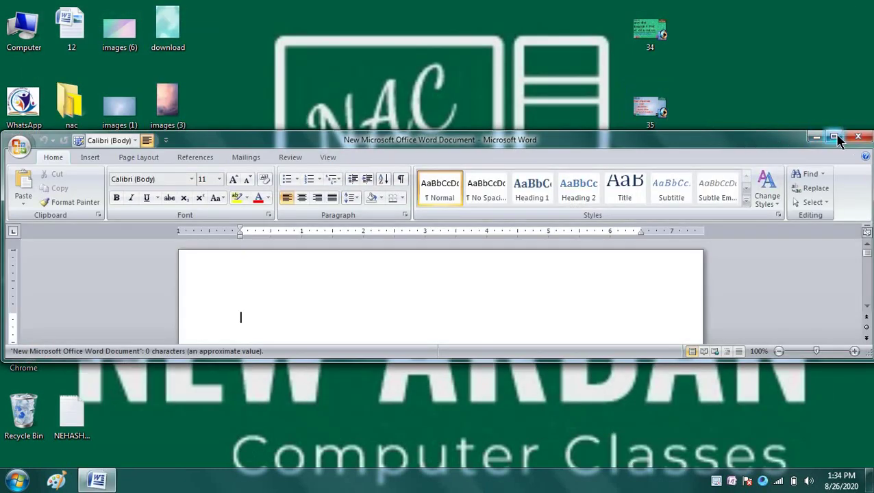
# Step: Maximize the Word window
pyautogui.click(834, 136)
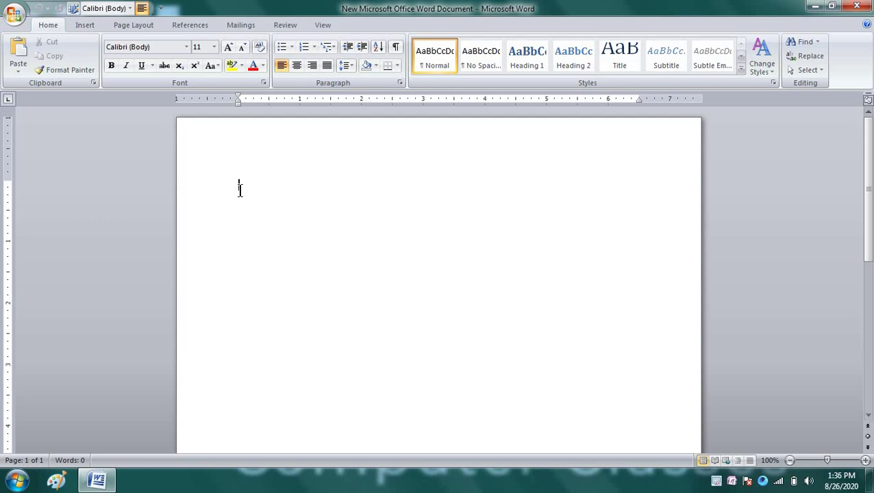
# Step: Type NEW right-aligned, ARBAN centred and cOMPUTER left-aligned, each on its own line
pyautogui.hotkey('ctrl', 'r')
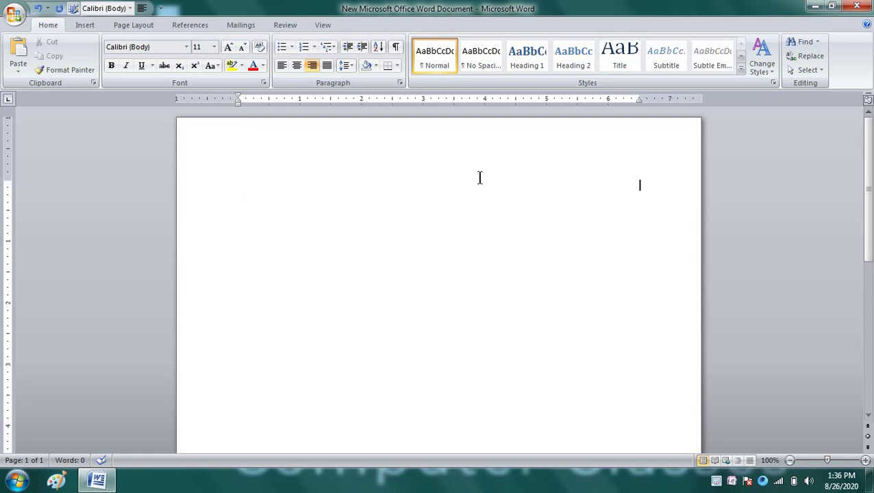
pyautogui.write('NEW')
pyautogui.press('Return')
pyautogui.hotkey('ctrl', 'e')
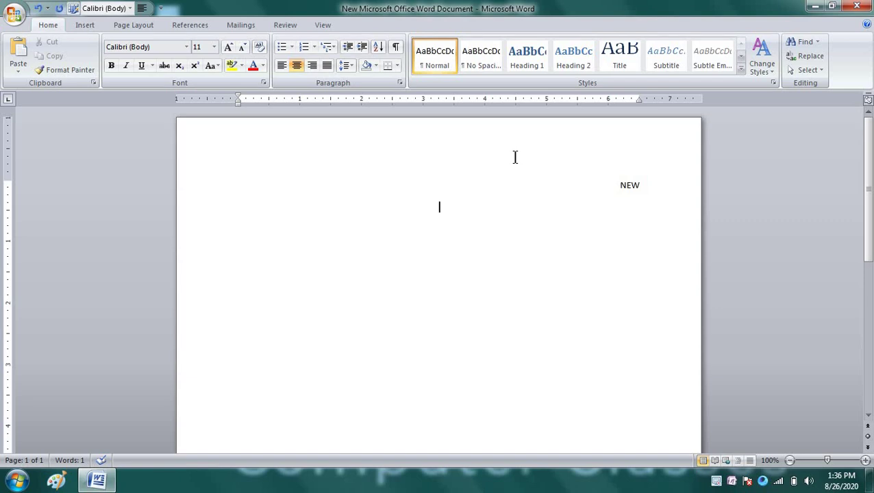
pyautogui.write('ARB')
pyautogui.write('AN')
pyautogui.press('Return')
pyautogui.hotkey('ctrl', 'l')
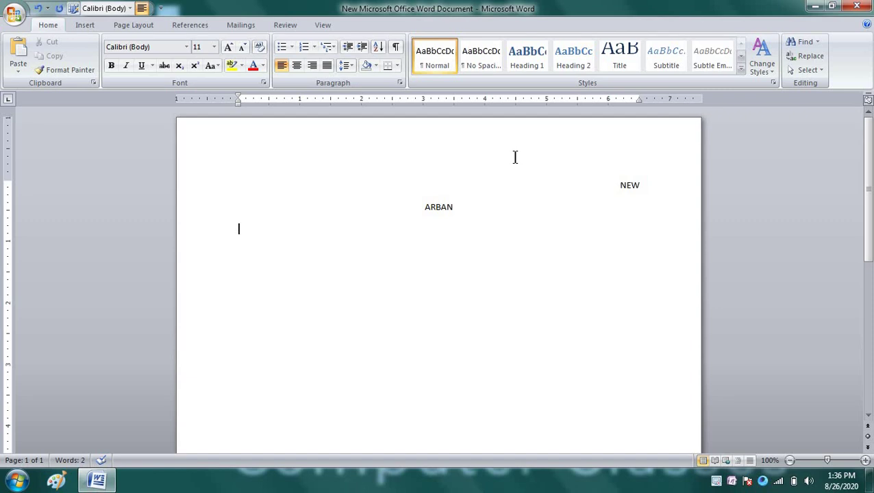
pyautogui.write('q')
pyautogui.write('OMPU')
pyautogui.write('TER')
# Step: Justify the cOMPUTER, ARBAN and NEW lines with Ctrl+J so all start at the left margin
pyautogui.hotkey('ctrl', 'j')
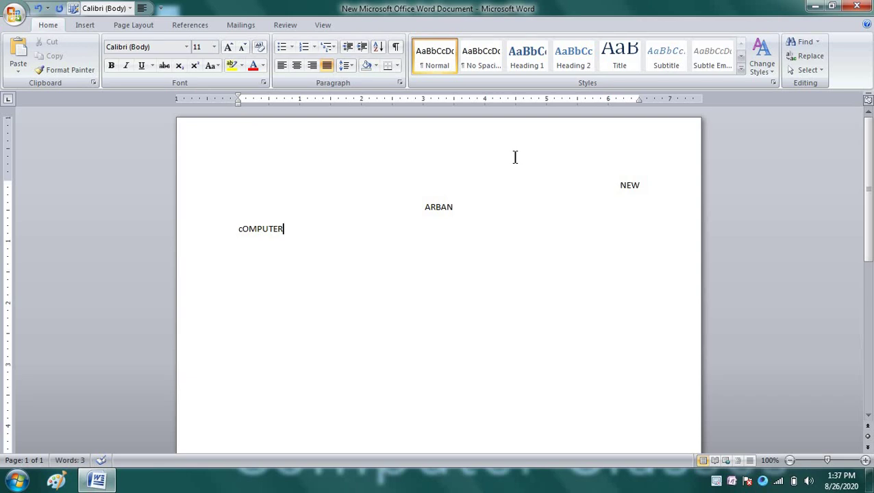
pyautogui.click(420, 208)
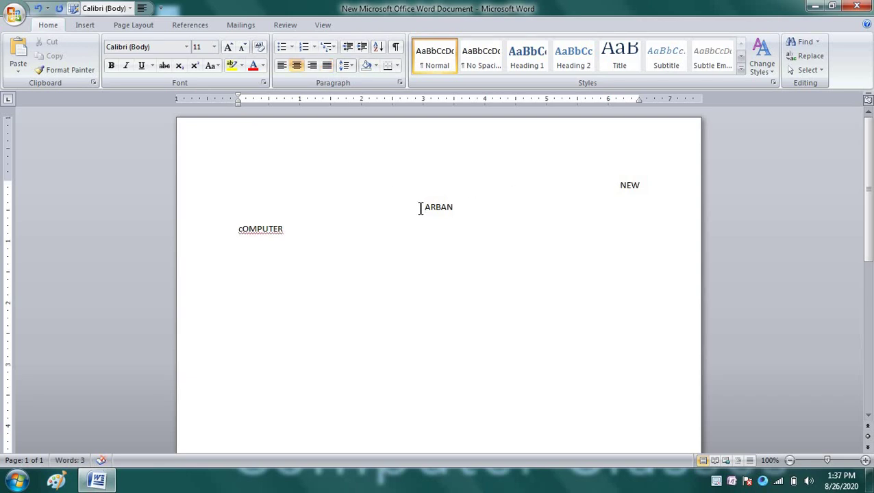
pyautogui.hotkey('ctrl', 'j')
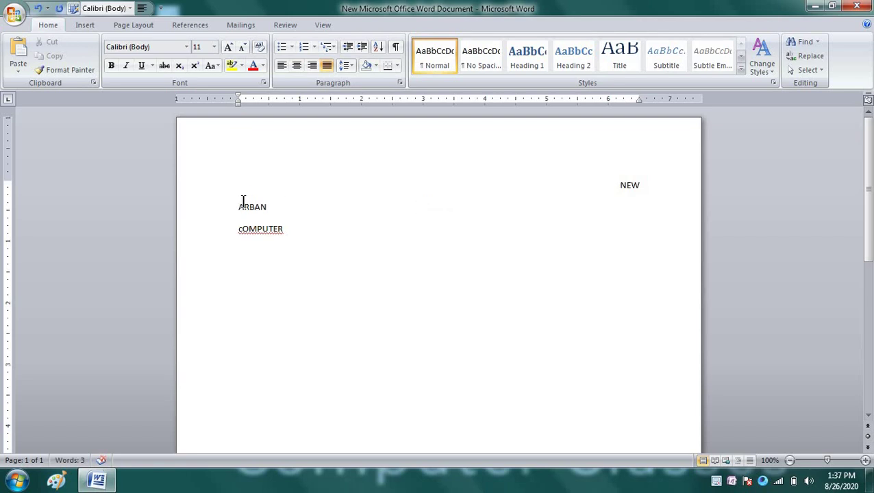
pyautogui.click(618, 187)
pyautogui.hotkey('ctrl', 'j')
# Step: Select NEW, enlarge it past 100 pt, then shrink it back to a small heading size
pyautogui.hotkey('ctrl', 'shift', '.')
pyautogui.moveTo(236, 181); pyautogui.dragTo(266, 185)
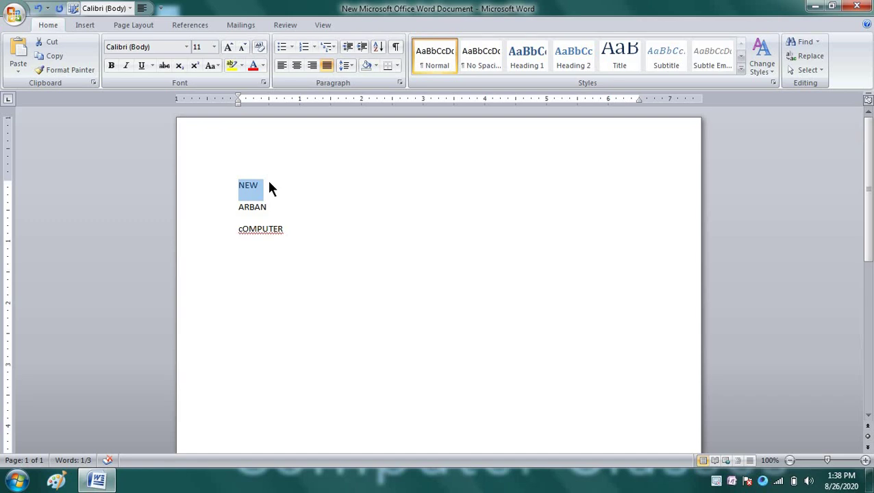
pyautogui.hotkey('ctrl', 'shift', '.')
pyautogui.hotkey('ctrl', 'shift', '.')
pyautogui.hotkey('ctrl', 'shift', '.')
pyautogui.hotkey('ctrl', 'shift', '.')
pyautogui.hotkey('ctrl', 'shift', '.')
pyautogui.hotkey('ctrl', 'shift', '.')
pyautogui.hotkey('ctrl', 'shift', '.')
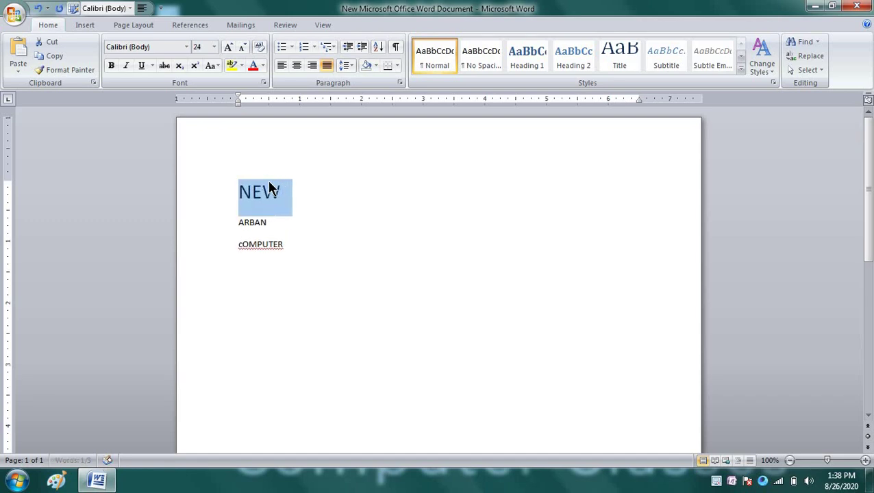
pyautogui.hotkey('ctrl', 'shift', '.')
pyautogui.hotkey('ctrl', 'shift', '.')
pyautogui.hotkey('ctrl', 'shift', '.')
pyautogui.hotkey('ctrl', 'shift', '.')
pyautogui.hotkey('ctrl', 'shift', '.')
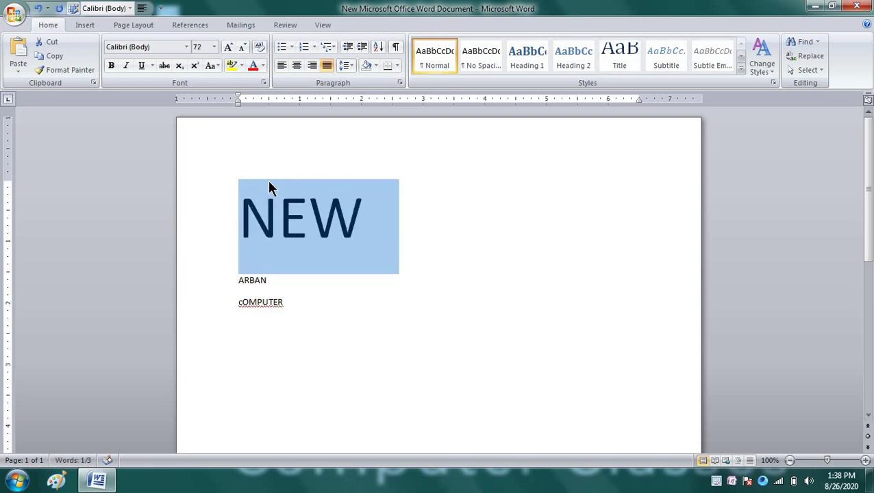
pyautogui.hotkey('ctrl', 'shift', '.')
pyautogui.hotkey('ctrl', 'shift', '.')
pyautogui.hotkey('ctrl', 'shift', '.')
pyautogui.hotkey('ctrl', 'shift', '.')
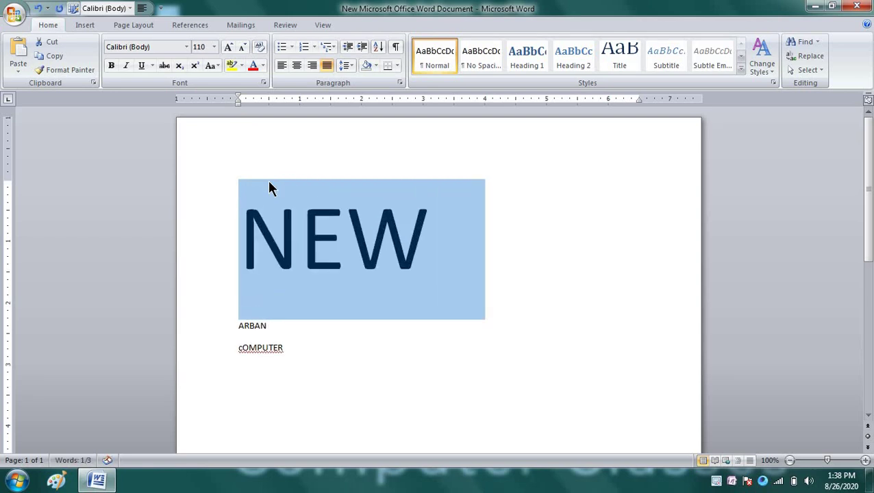
pyautogui.hotkey('ctrl', 'shift', '.')
pyautogui.hotkey('ctrl', 'shift', '.')
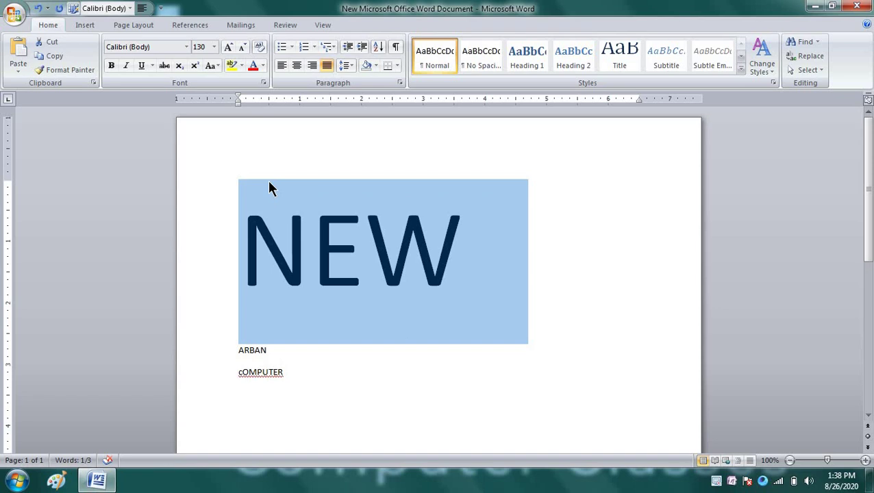
pyautogui.hotkey('ctrl', 'shift', ',')
pyautogui.hotkey('ctrl', 'shift', ',')
pyautogui.hotkey('ctrl', 'shift', ',')
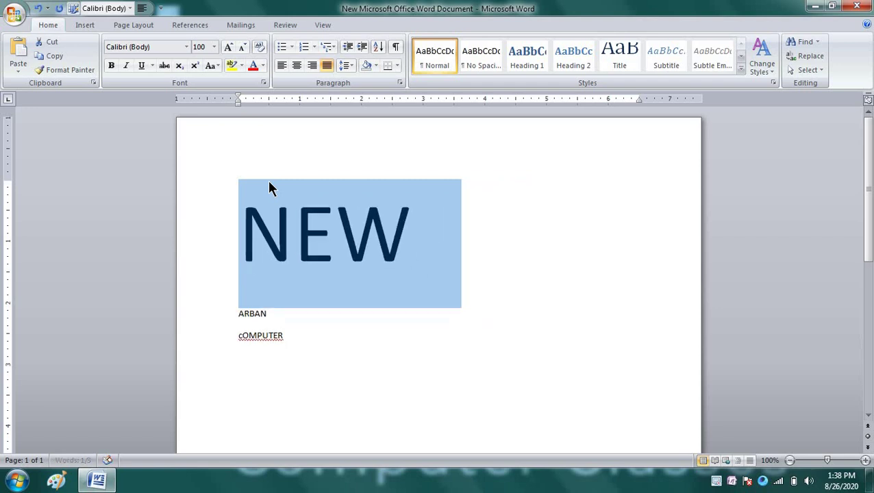
pyautogui.hotkey('ctrl', 'shift', ',')
pyautogui.hotkey('ctrl', 'shift', ',')
pyautogui.hotkey('ctrl', 'shift', ',')
pyautogui.hotkey('ctrl', 'shift', ',')
pyautogui.hotkey('ctrl', 'shift', ',')
pyautogui.hotkey('ctrl', 'shift', ',')
pyautogui.hotkey('ctrl', 'shift', ',')
pyautogui.hotkey('ctrl', 'shift', ',')
pyautogui.hotkey('ctrl', 'shift', ',')
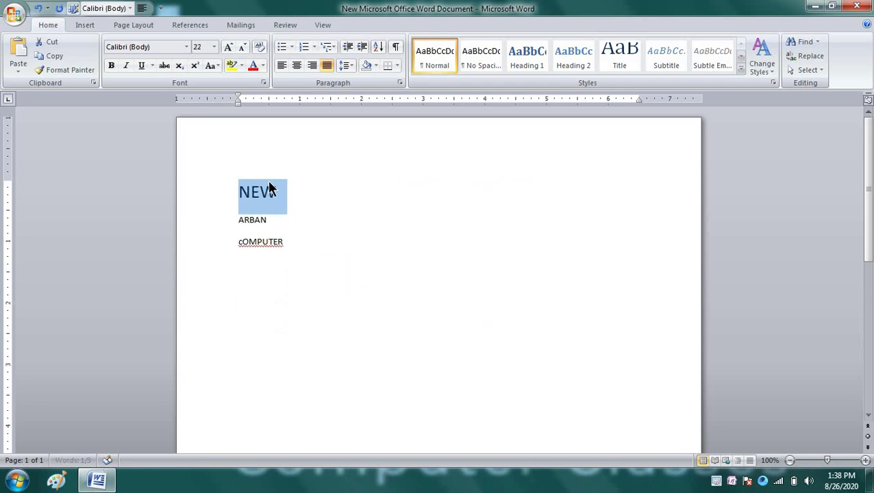
pyautogui.hotkey('ctrl', 'shift', ',')
pyautogui.hotkey('ctrl', 'shift', ',')
pyautogui.hotkey('ctrl', 'shift', ',')
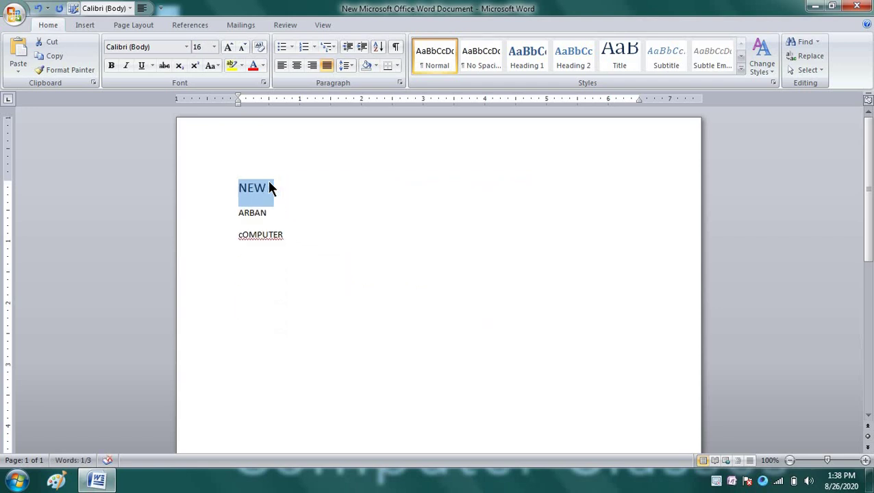
# Step: Select cOMPUTER, set it to 90 pt so it fills one line, then deselect it
pyautogui.click(239, 214)
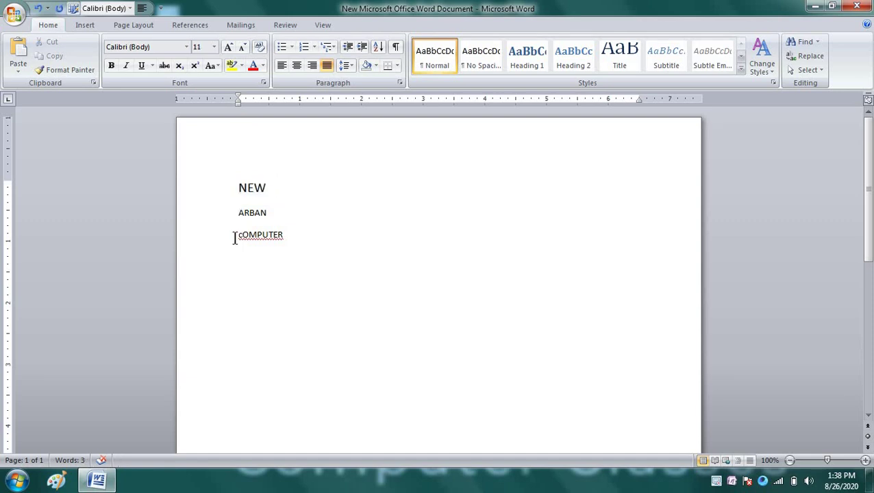
pyautogui.click(234, 238)
pyautogui.moveTo(234, 238); pyautogui.dragTo(302, 240)
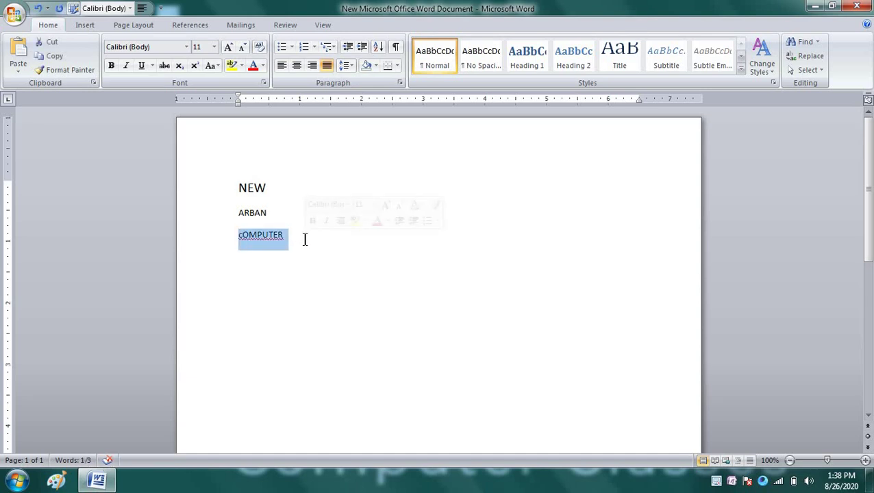
pyautogui.hotkey('ctrl', 'shift', '.')
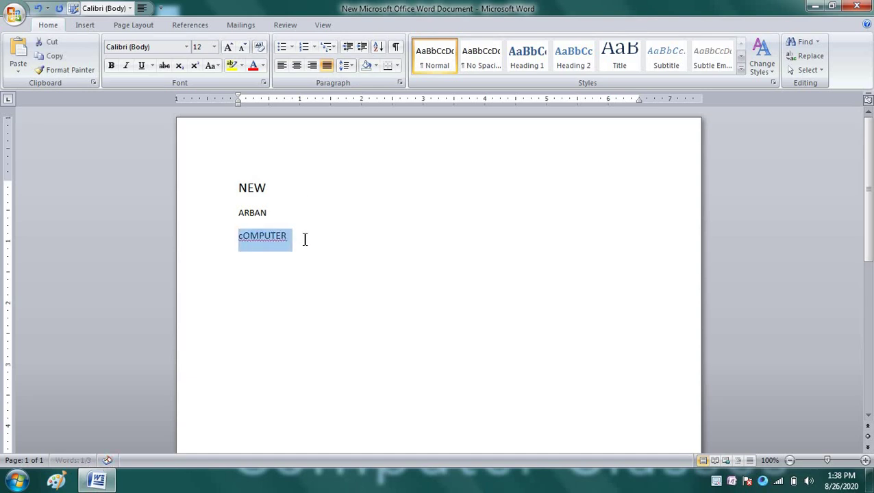
pyautogui.hotkey('ctrl', 'shift', '.')
pyautogui.hotkey('ctrl', 'shift', '.')
pyautogui.hotkey('ctrl', 'shift', '.')
pyautogui.hotkey('ctrl', 'shift', '.')
pyautogui.hotkey('ctrl', 'shift', '.')
pyautogui.hotkey('ctrl', 'shift', '.')
pyautogui.hotkey('ctrl', 'shift', ',')
pyautogui.hotkey('ctrl', 'shift', ',')
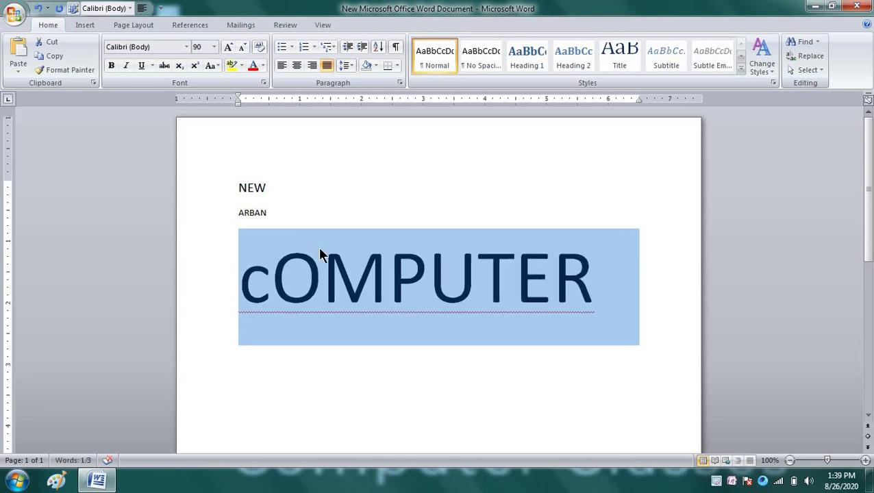
pyautogui.click(321, 254)
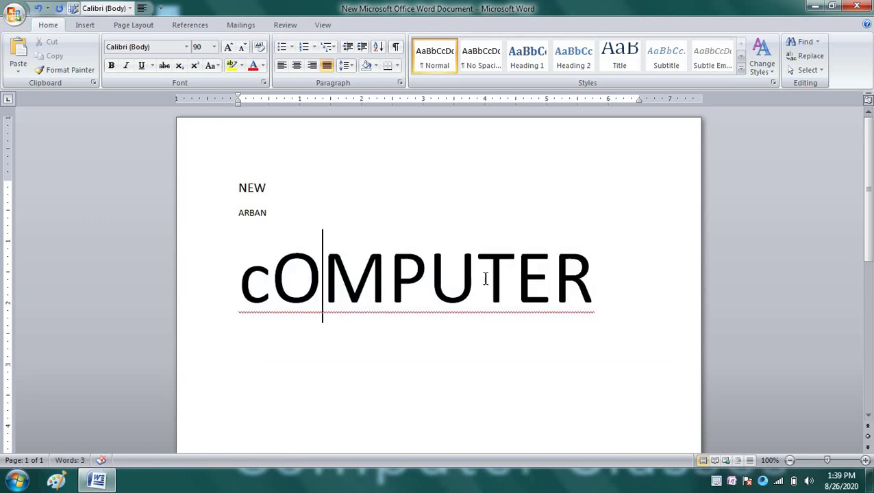